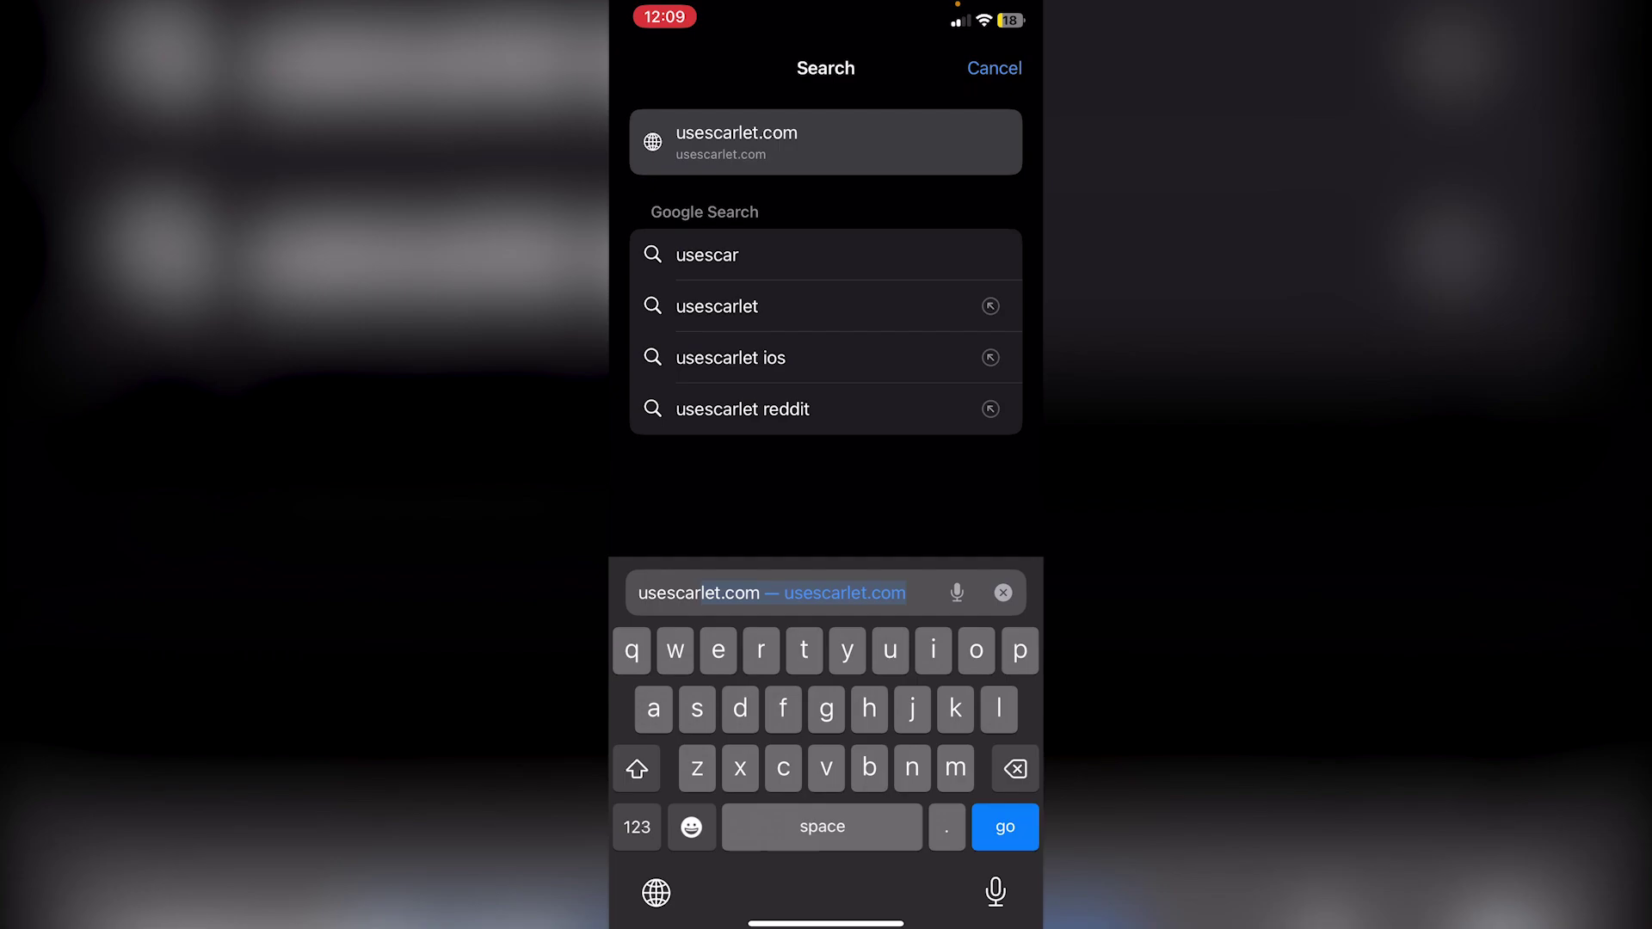
- Go to usescarlet.com from Safari's address bar
{"action": "key", "text": "Return"}
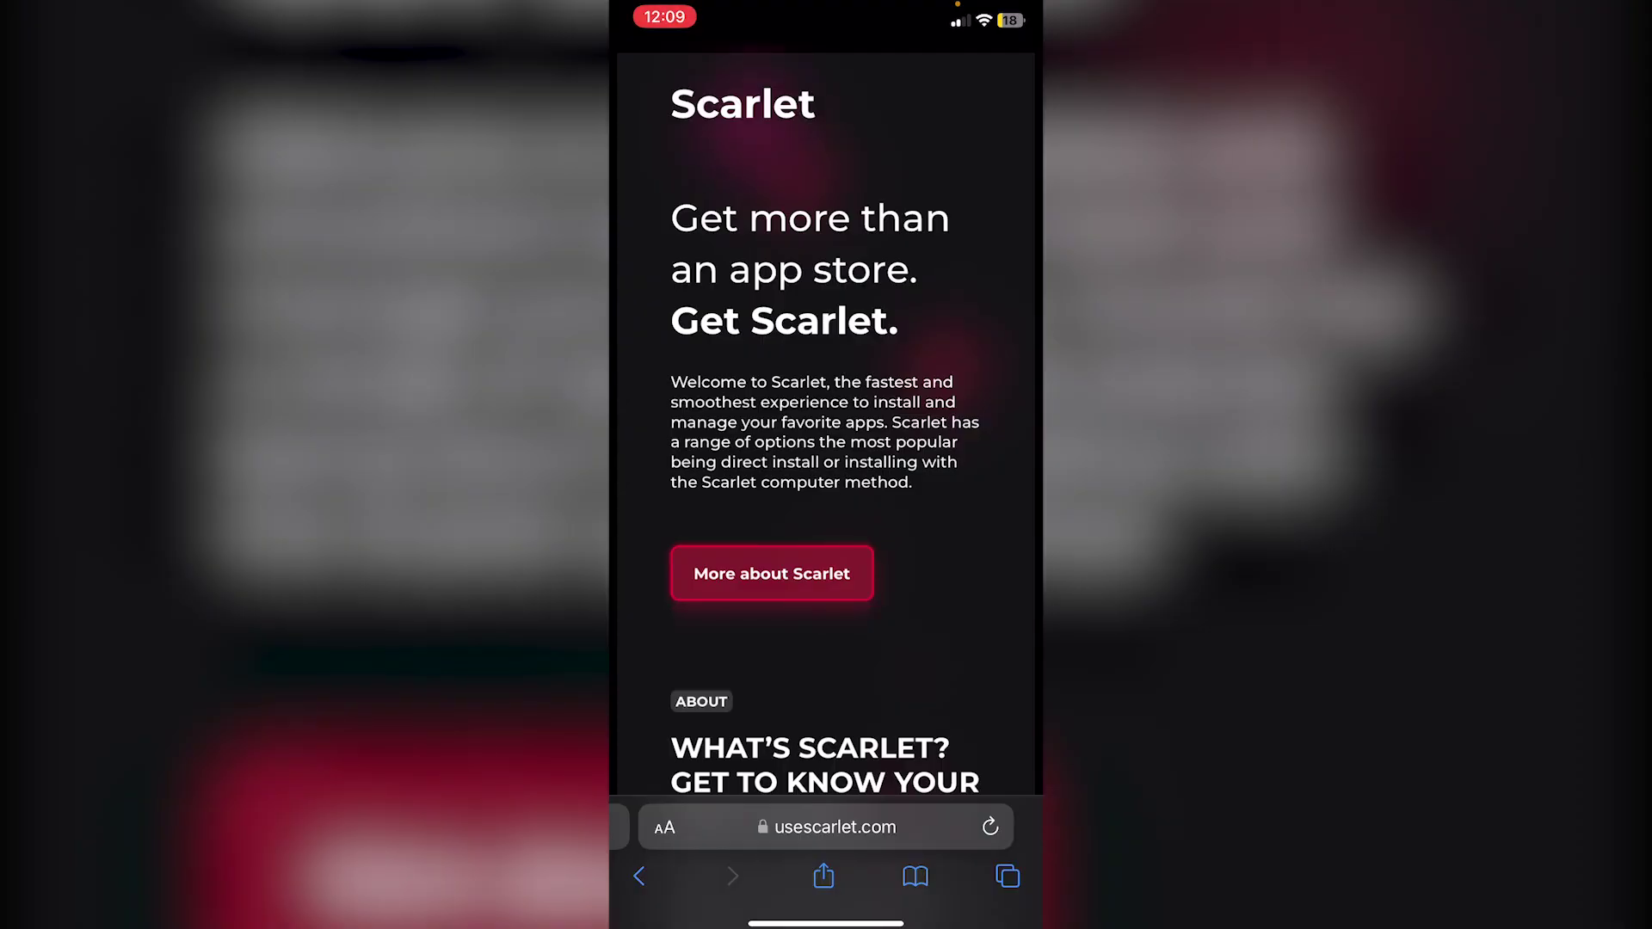
- Scroll down usescarlet.com to the "Get it? Get Scarlet." install section
{"action": "scroll", "coordinate": [826, 430], "scroll_direction": "down", "scroll_amount": 3}
{"action": "scroll", "coordinate": [827, 430], "scroll_direction": "down", "scroll_amount": 7}
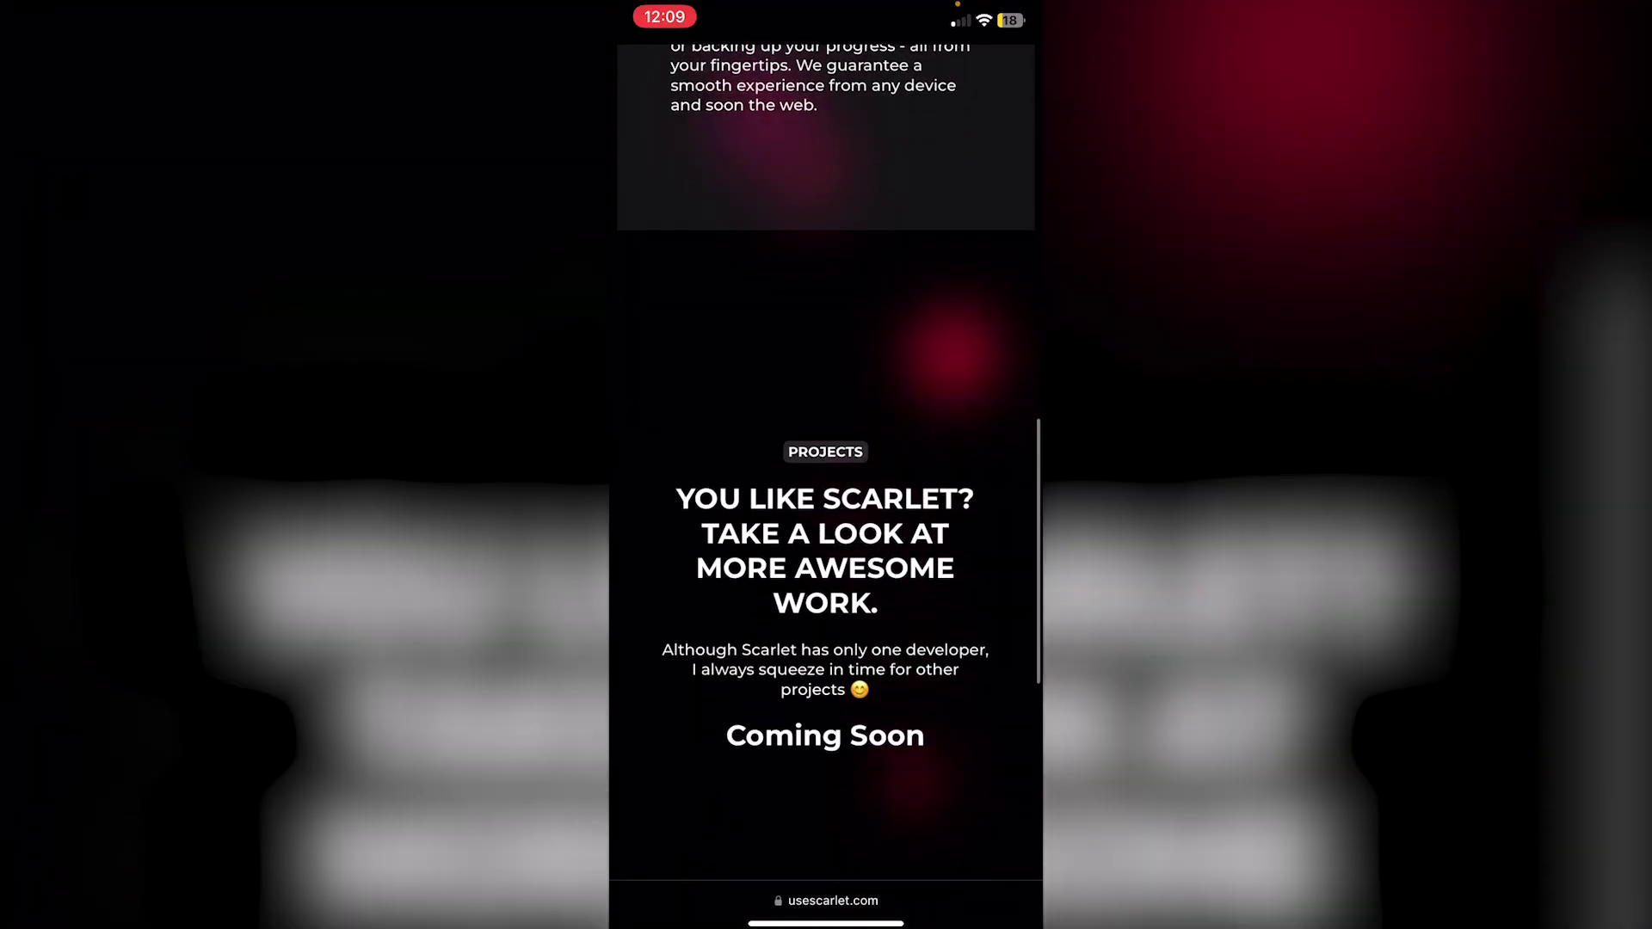
{"action": "scroll", "coordinate": [827, 430], "scroll_direction": "down", "scroll_amount": 3}
{"action": "scroll", "coordinate": [826, 516], "scroll_direction": "down", "scroll_amount": 5}
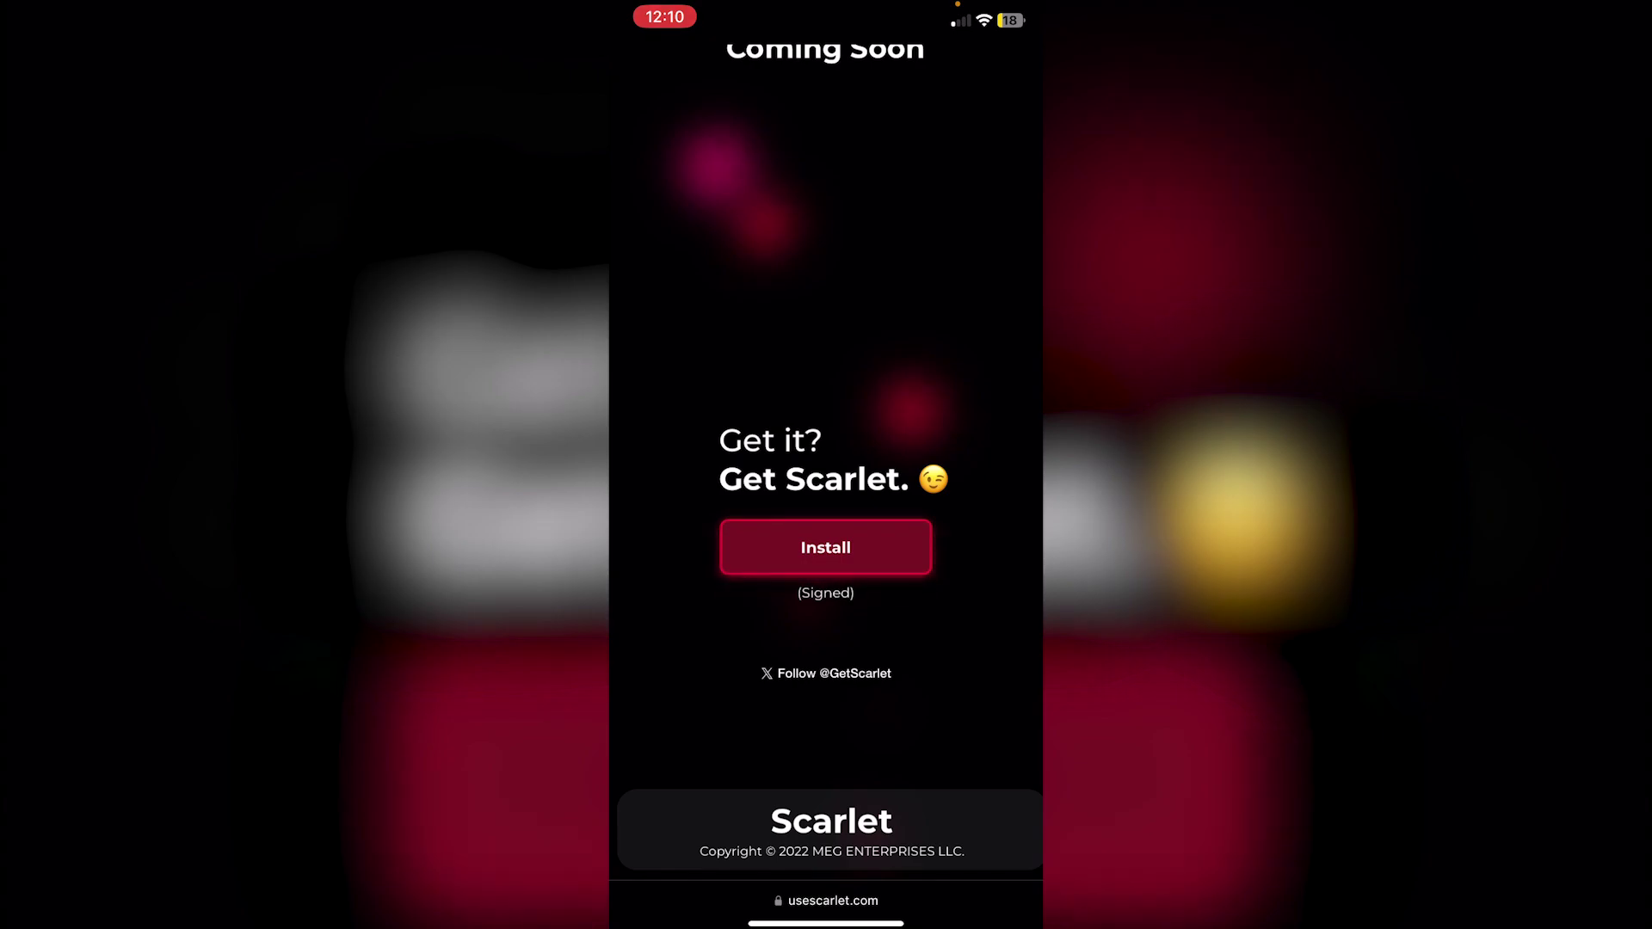
- Tap Install, return from the error tab to the Scarlet page, and retry Install
{"action": "left_click", "coordinate": [824, 547]}
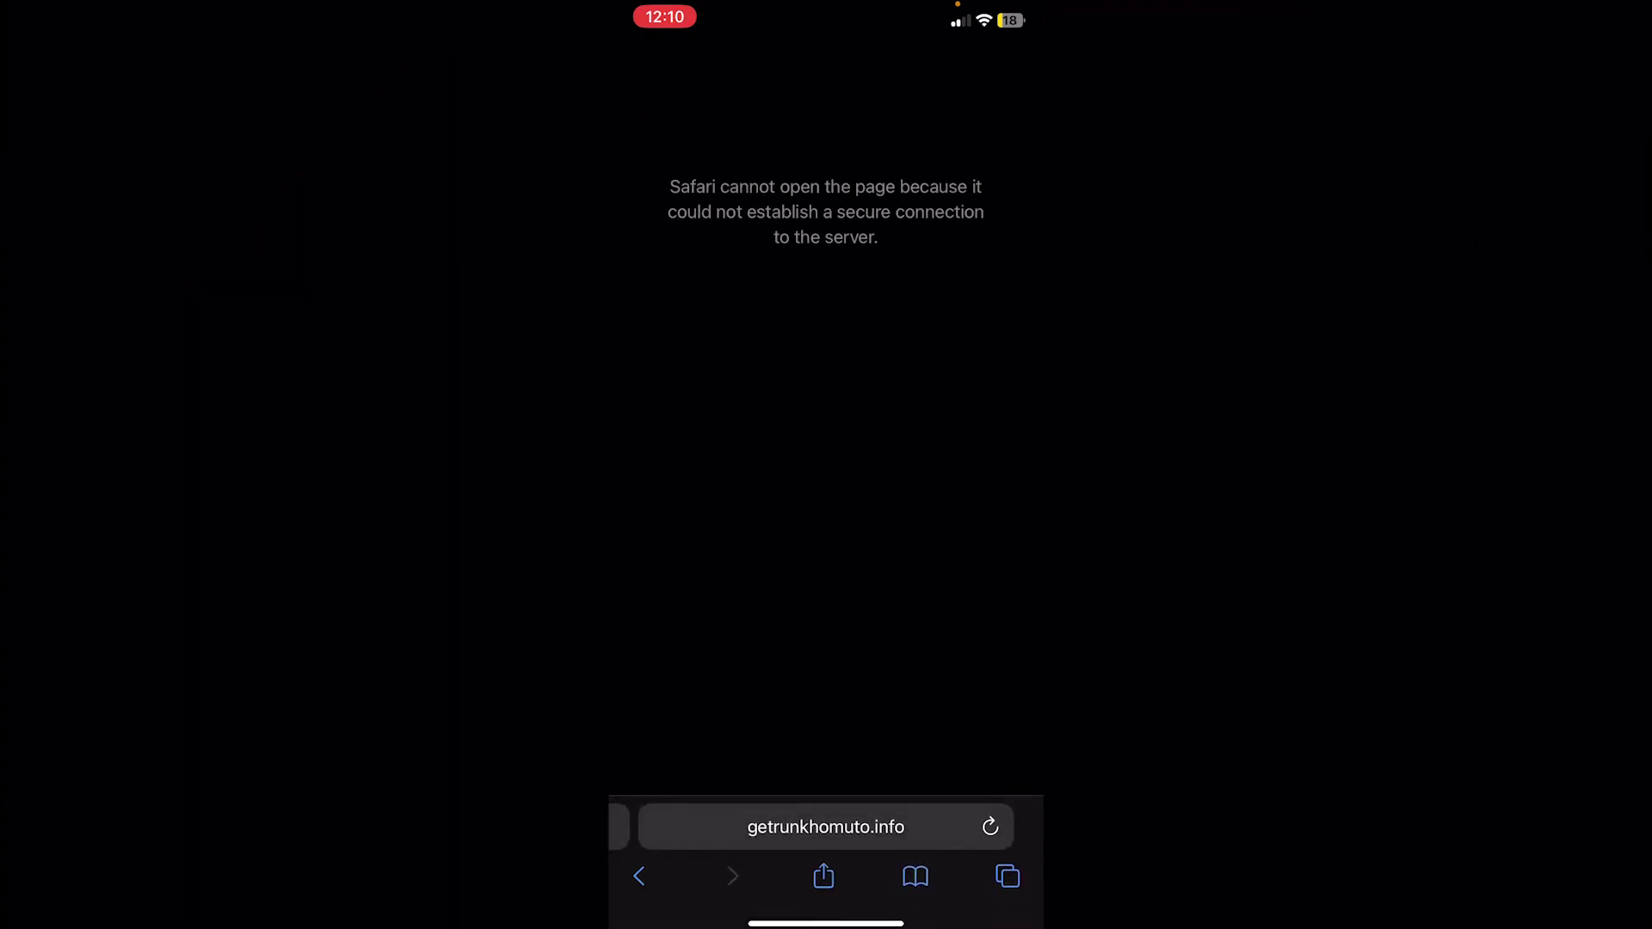
{"action": "left_click_drag", "start_coordinate": [687, 827], "coordinate": [989, 826]}
{"action": "left_click", "coordinate": [822, 457]}
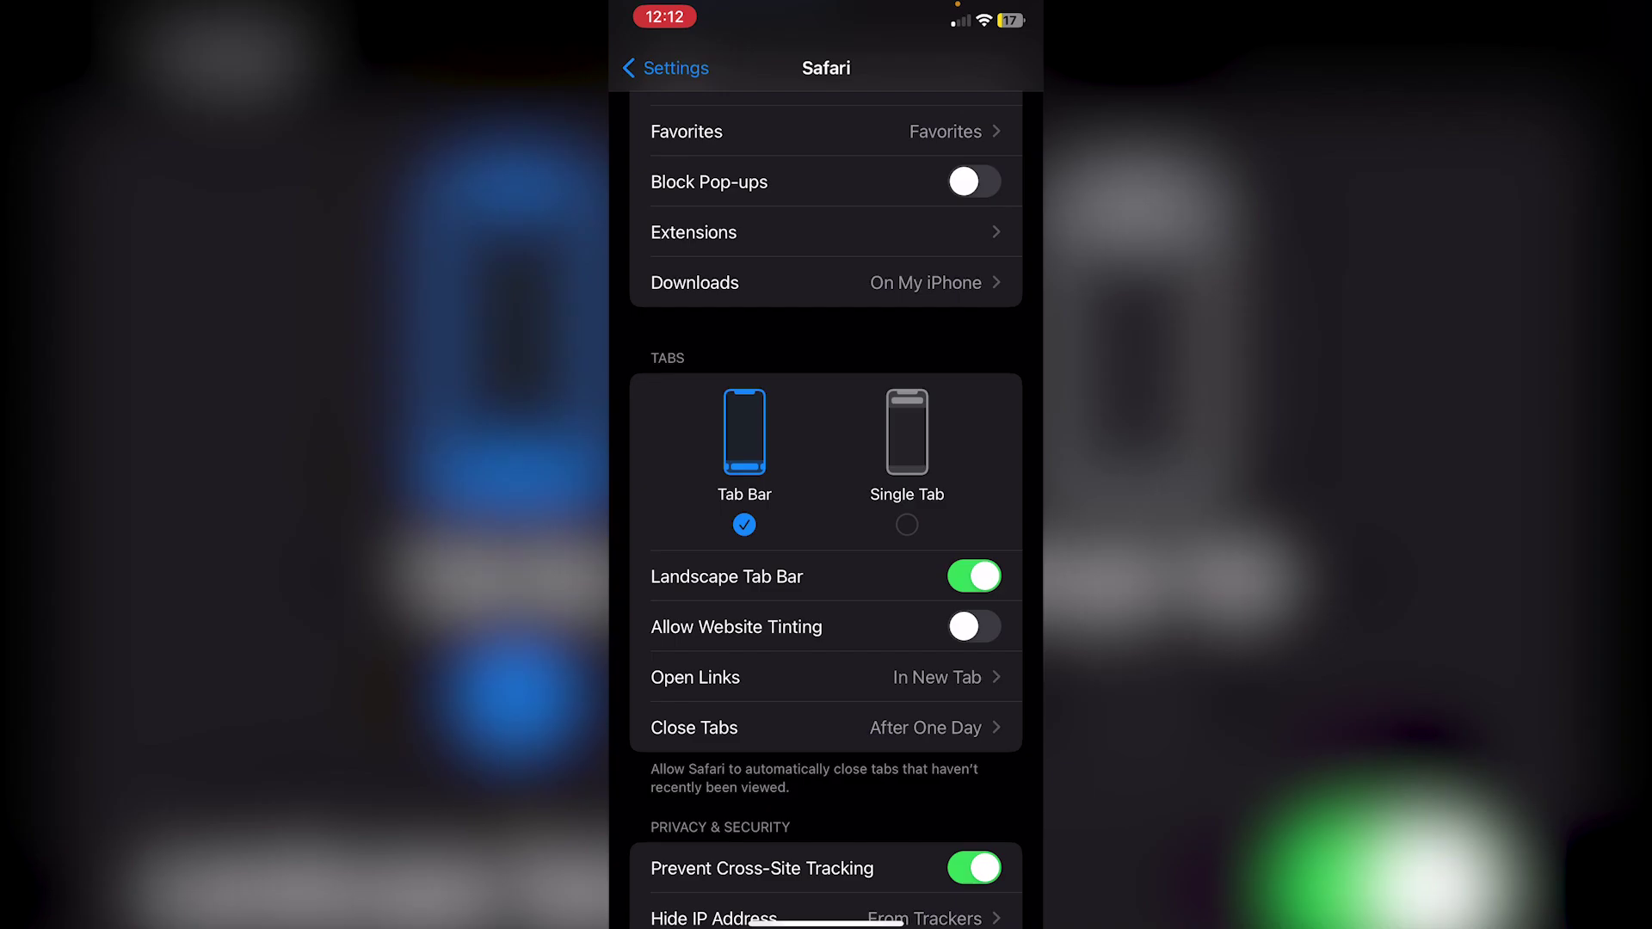
{"action": "left_click_drag", "start_coordinate": [757, 921], "coordinate": [1015, 920]}
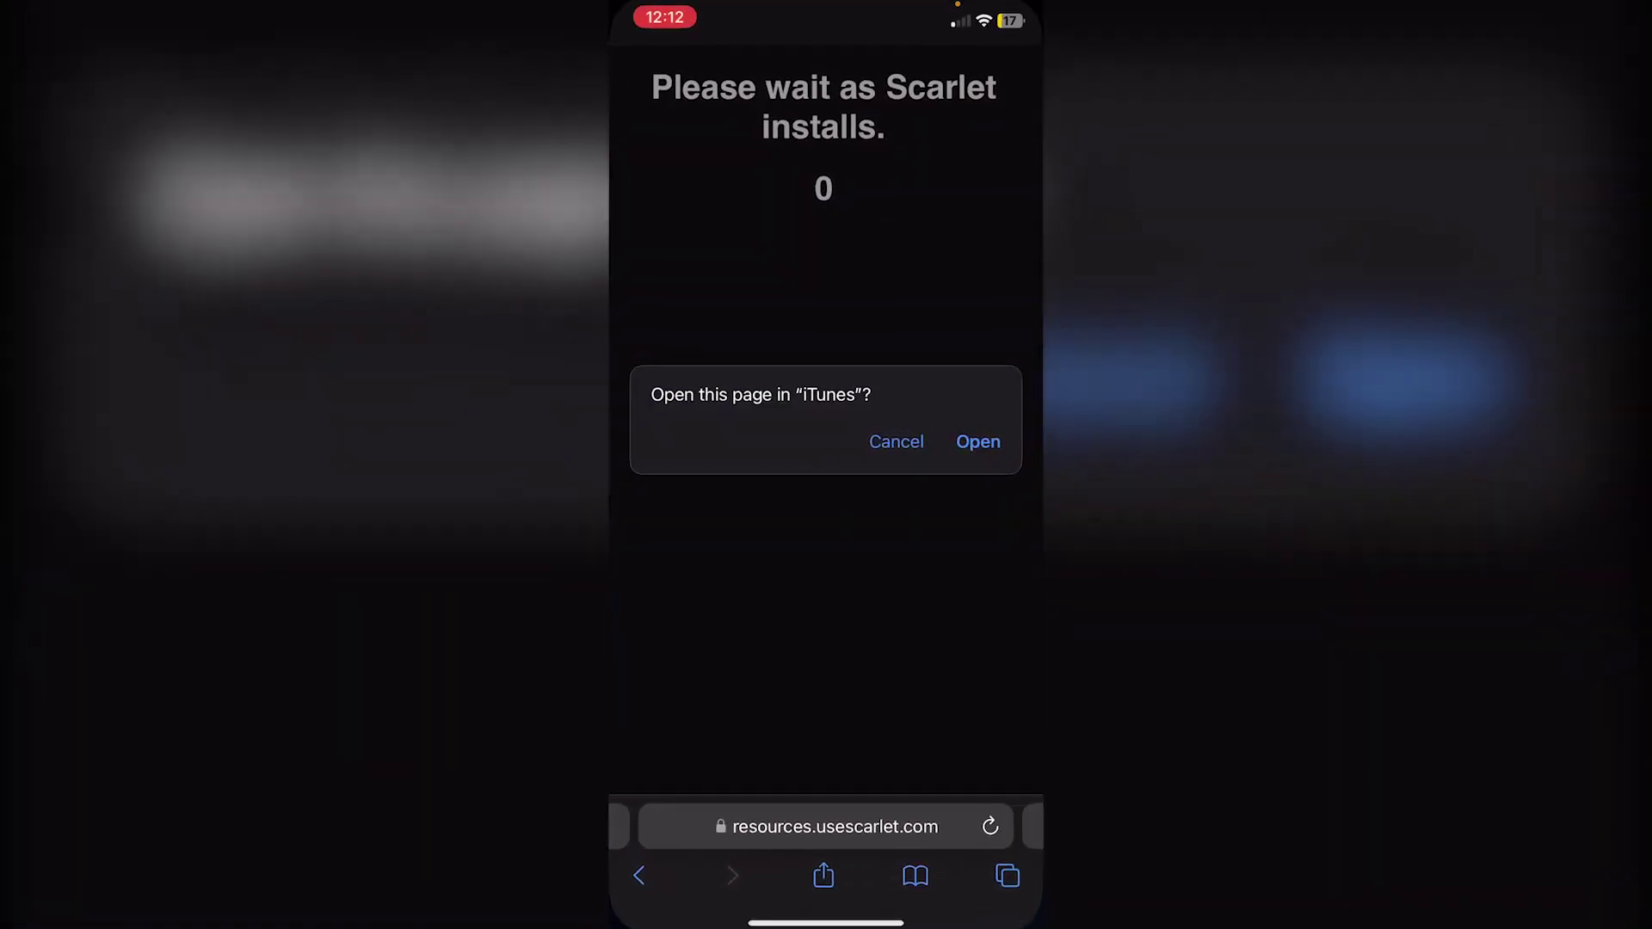
- Allow usescarlet.com to launch the Scarlet installer
{"action": "left_click", "coordinate": [897, 441]}
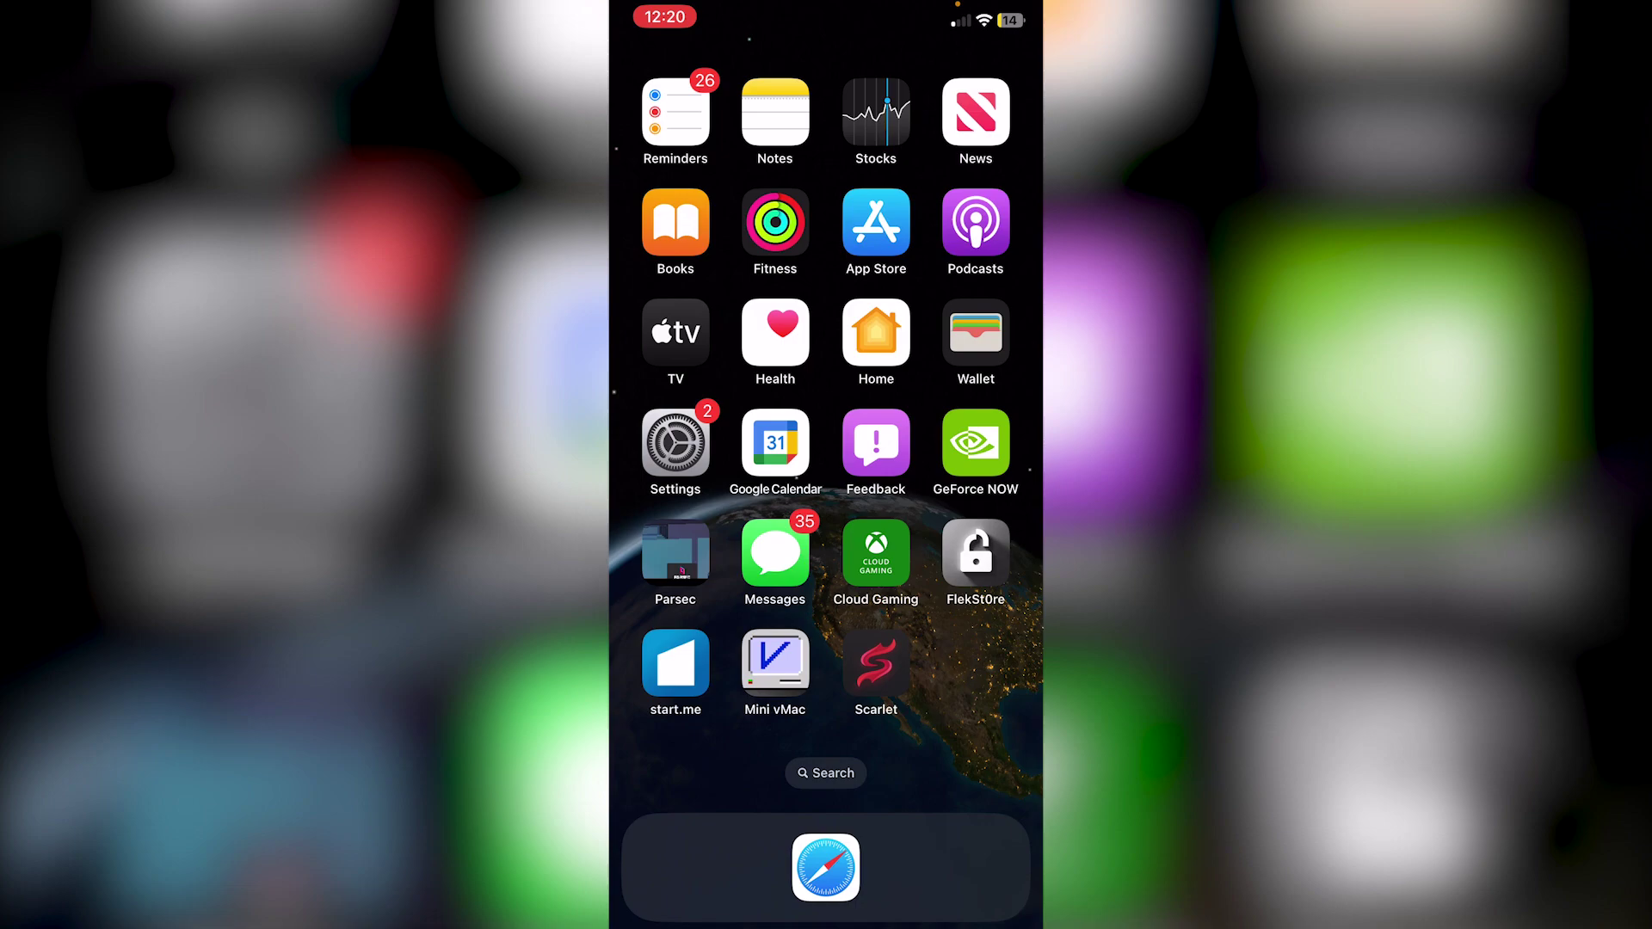
{"action": "left_click_drag", "start_coordinate": [990, 13], "coordinate": [990, 430]}
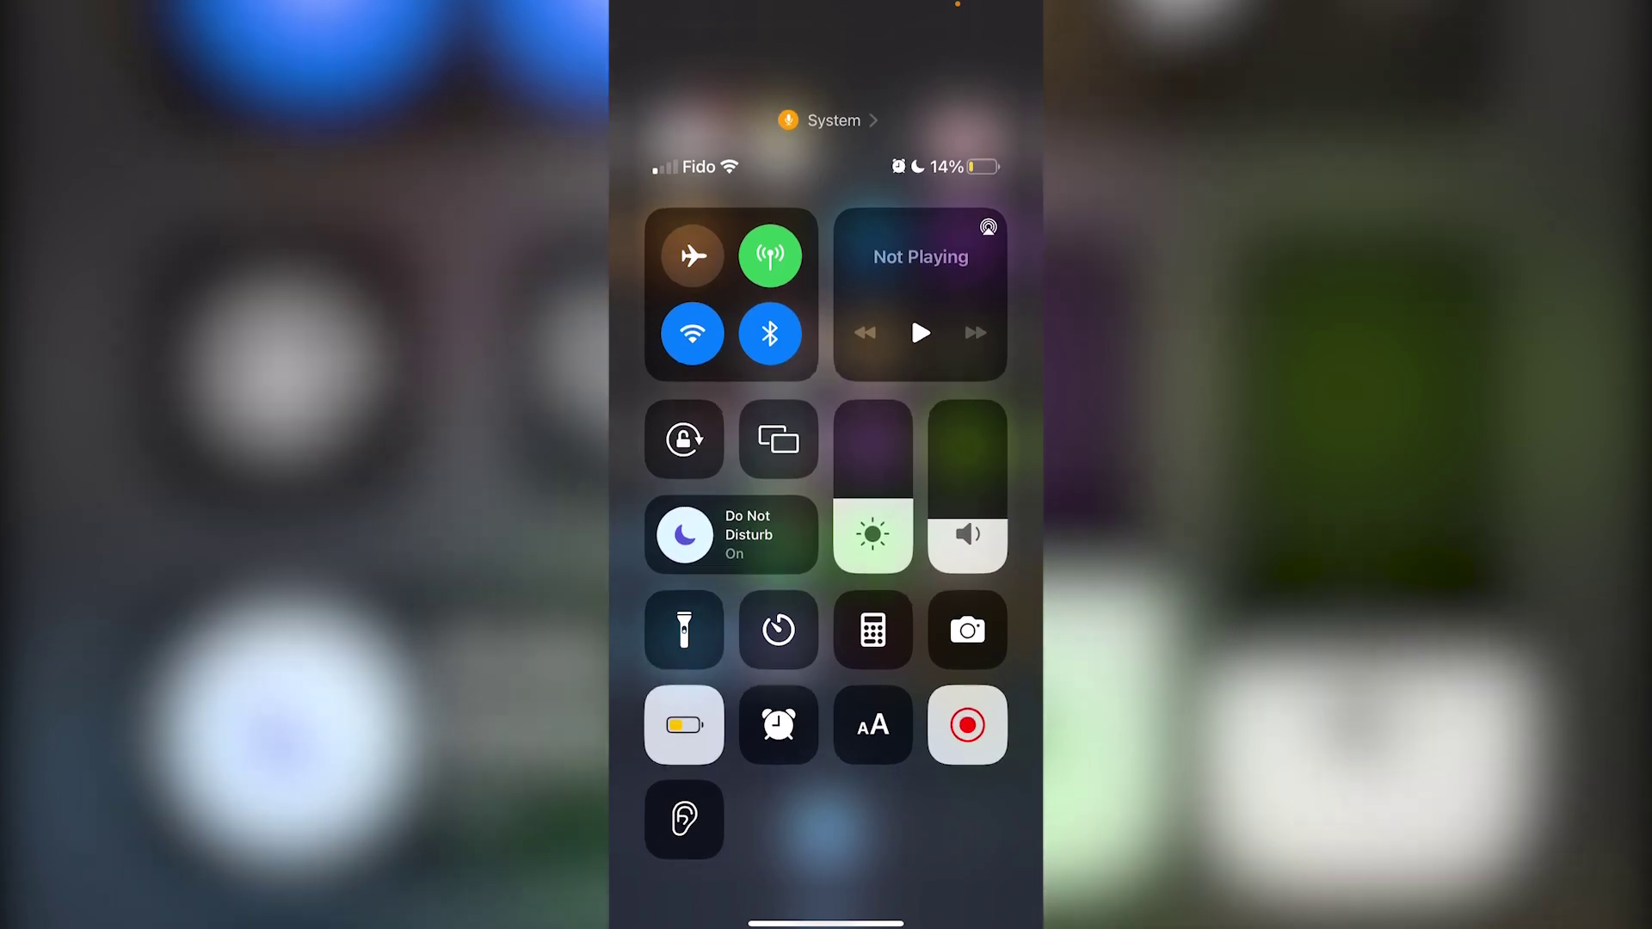
{"action": "left_click_drag", "start_coordinate": [826, 920], "coordinate": [825, 431]}
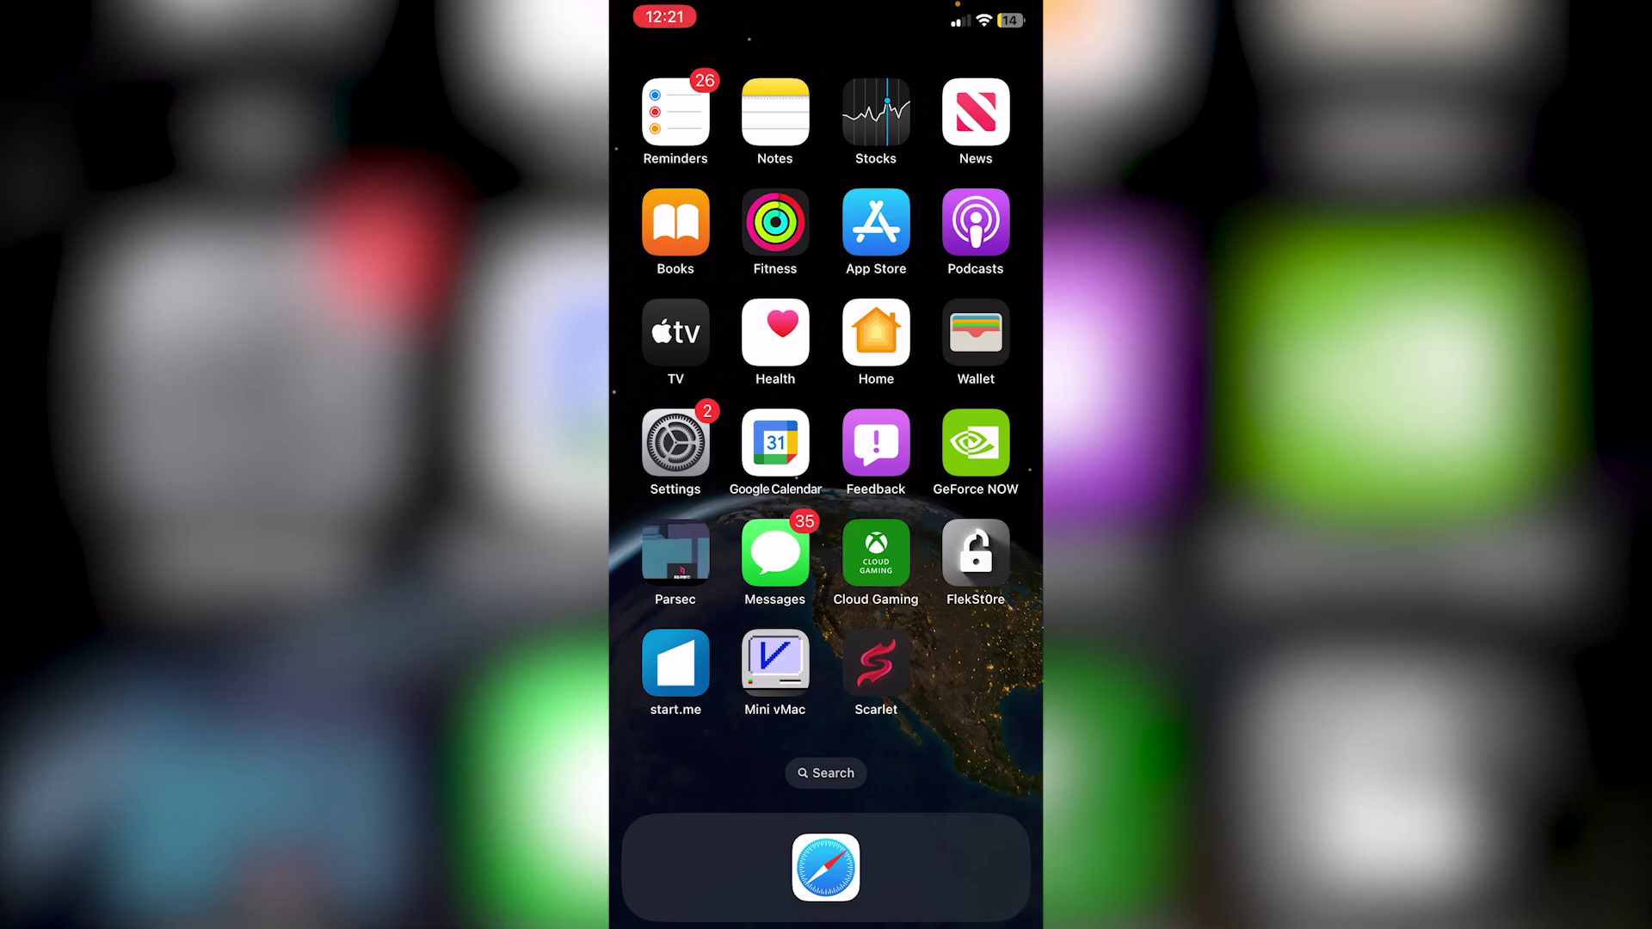
- Launch Scarlet from the home screen and switch to its Installed tab listing Scarlet Repo
{"action": "left_click", "coordinate": [877, 663]}
{"action": "left_click", "coordinate": [876, 663]}
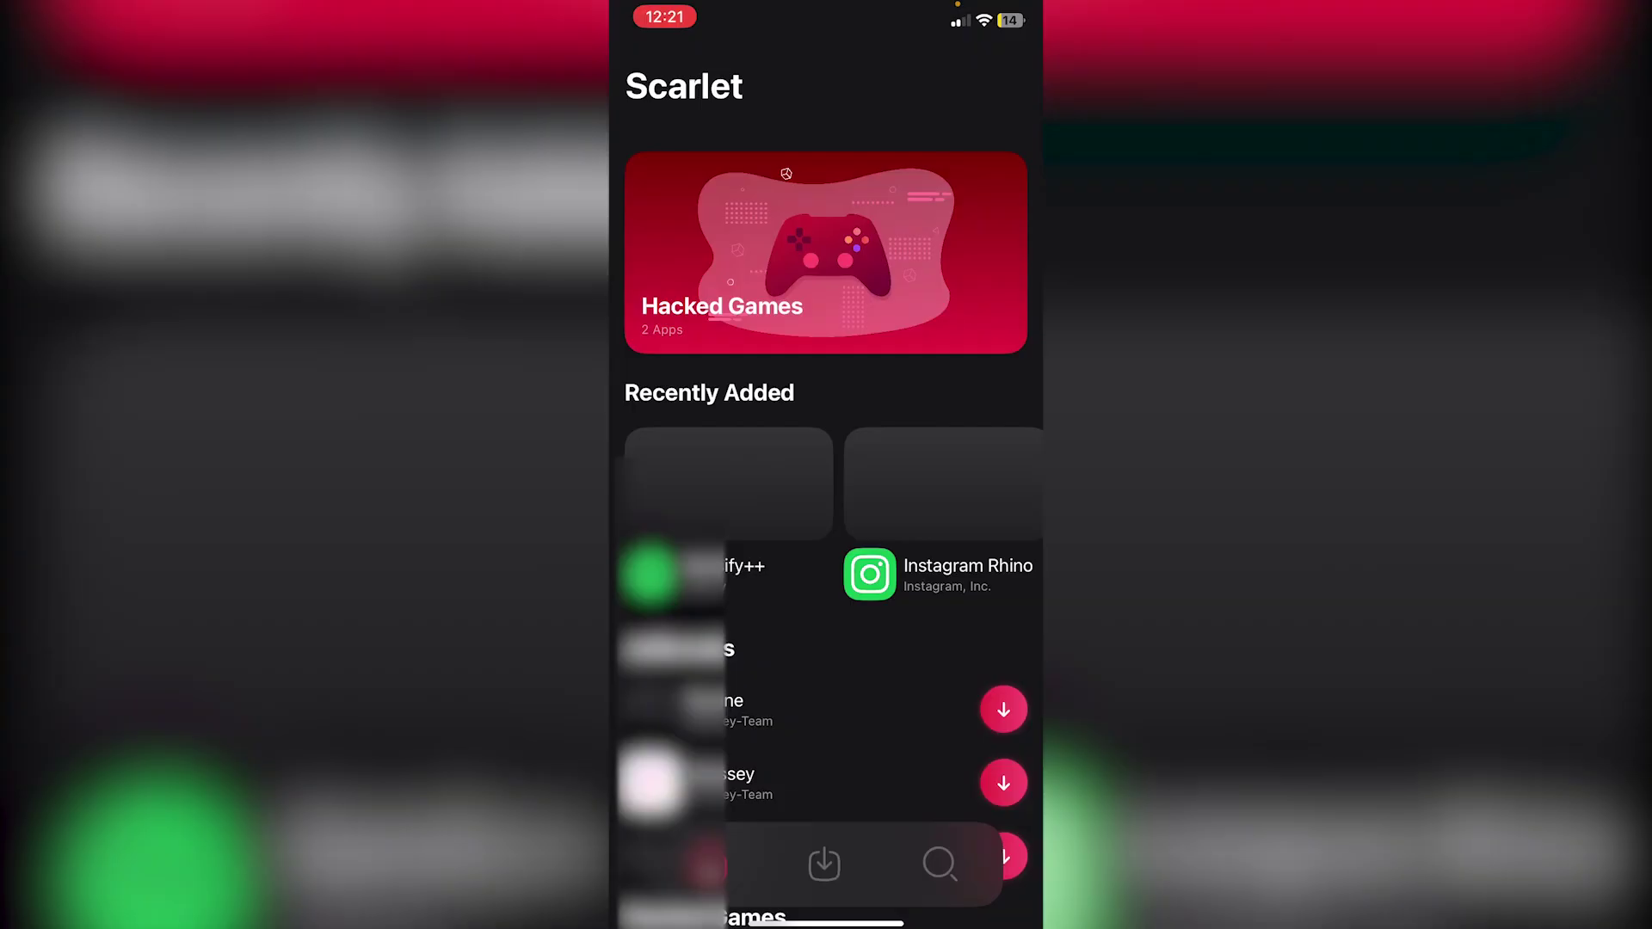
{"action": "scroll", "coordinate": [827, 517], "scroll_direction": "down", "scroll_amount": 3}
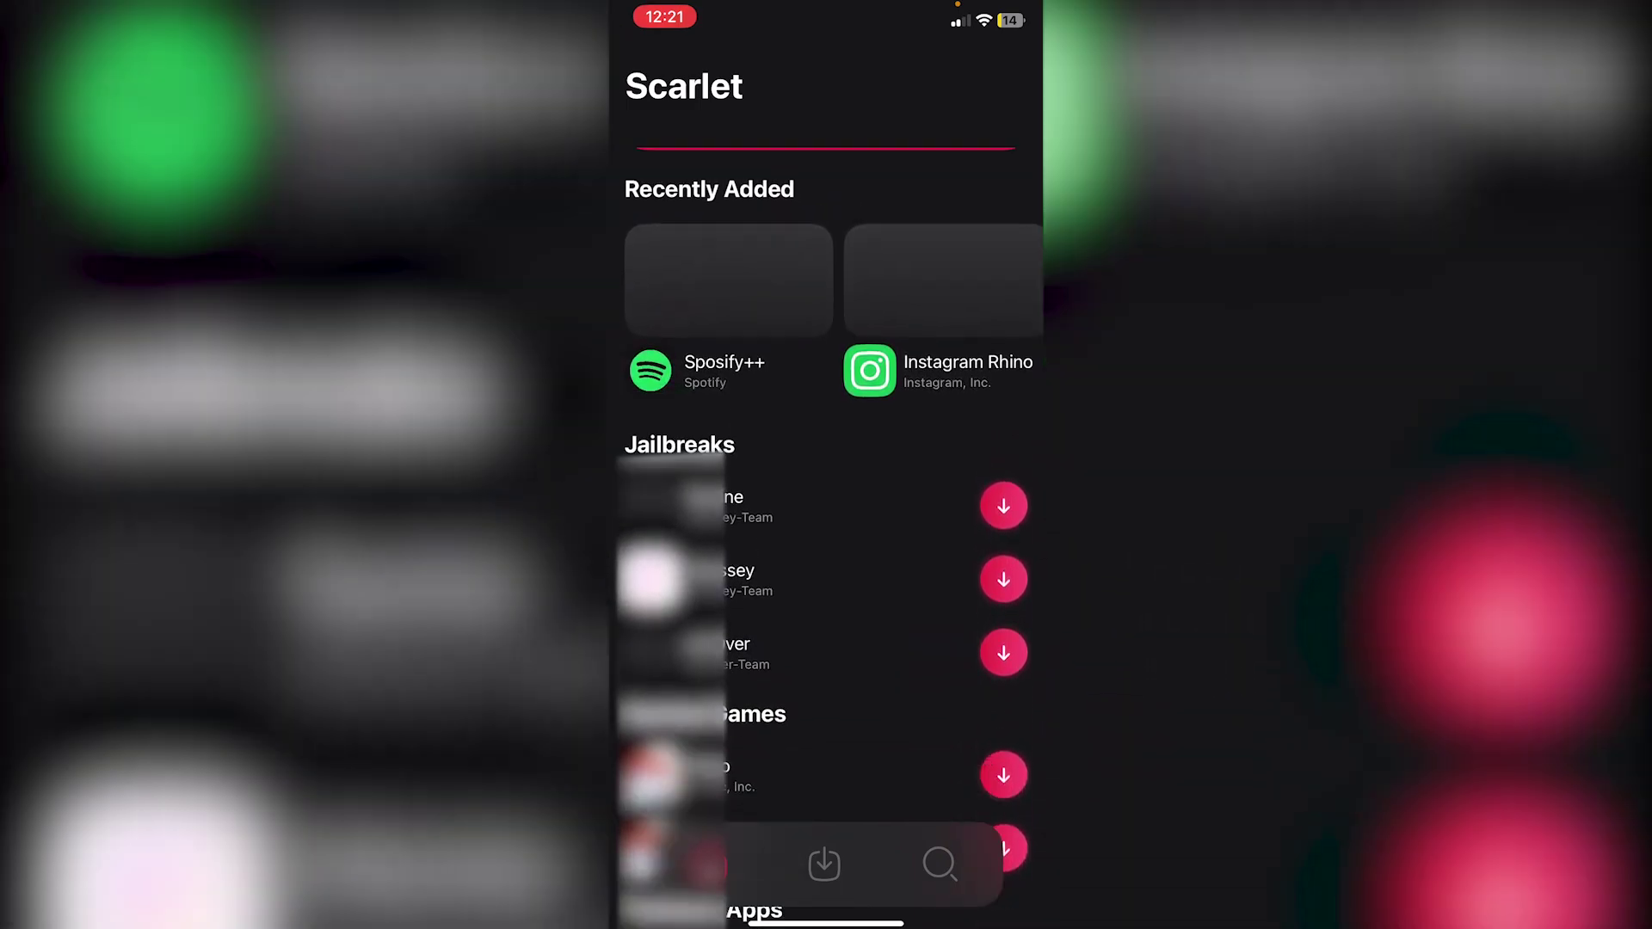
{"action": "scroll", "coordinate": [826, 517], "scroll_direction": "up", "scroll_amount": 3}
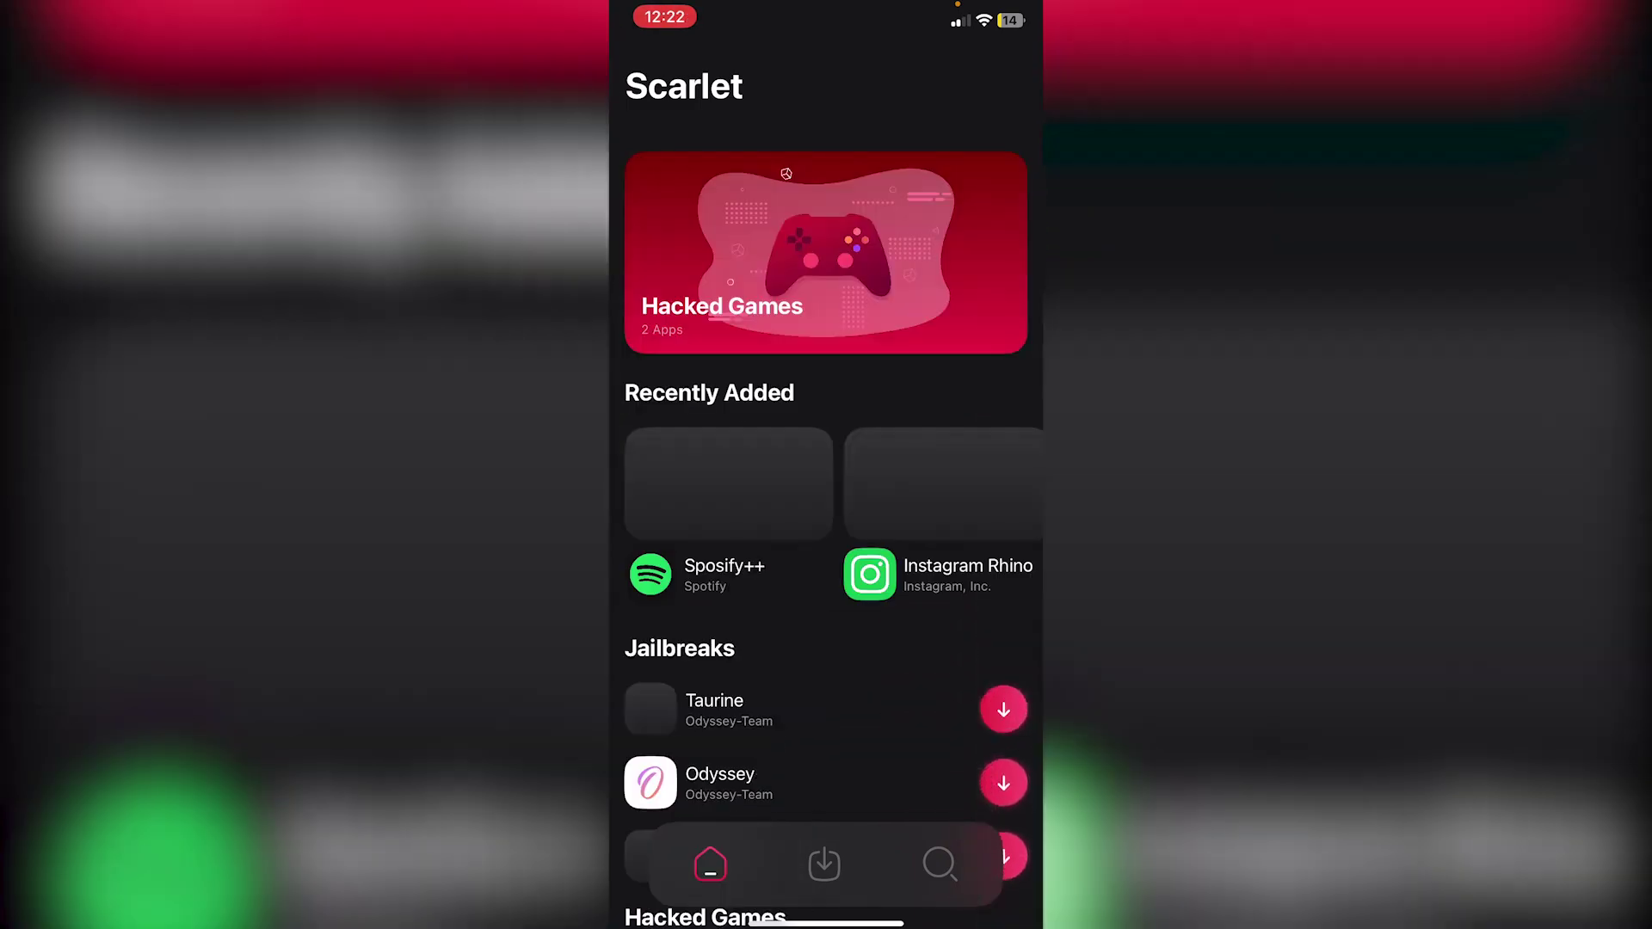
{"action": "left_click", "coordinate": [825, 863]}
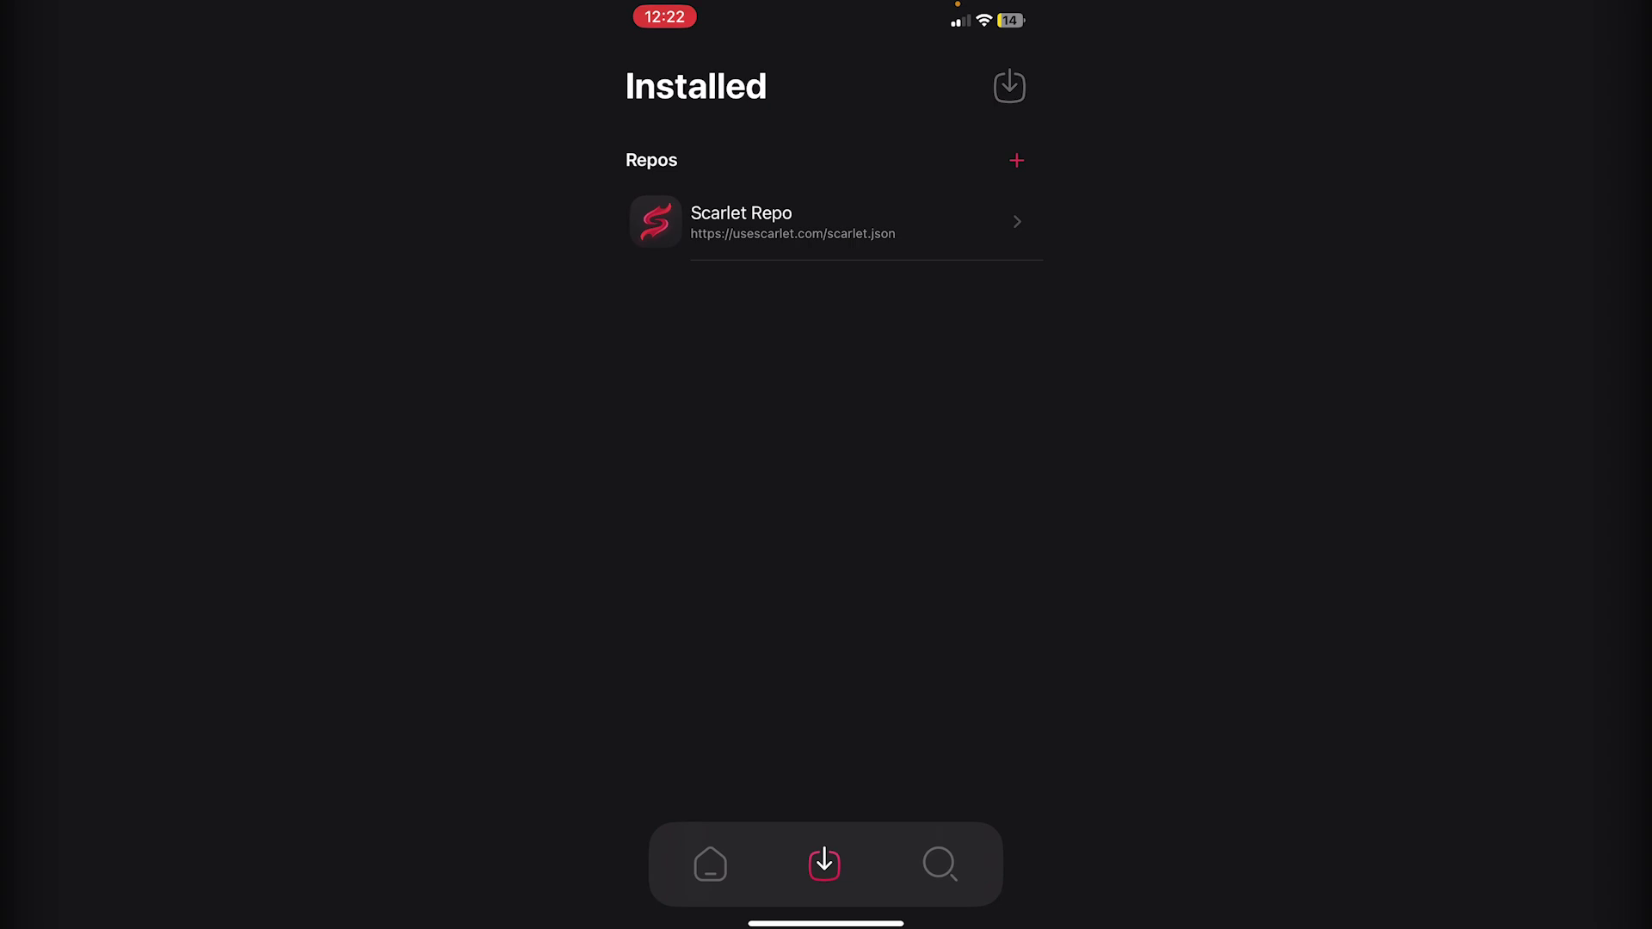